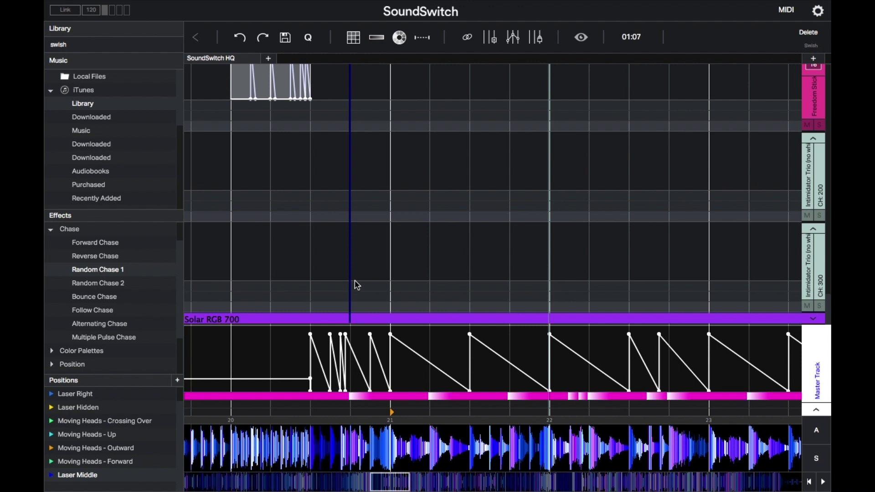
Play the song to preview the existing lighting, then stop playback.
{"action": "scroll", "coordinate": [326, 436], "scroll_direction": "up", "scroll_amount": 3}
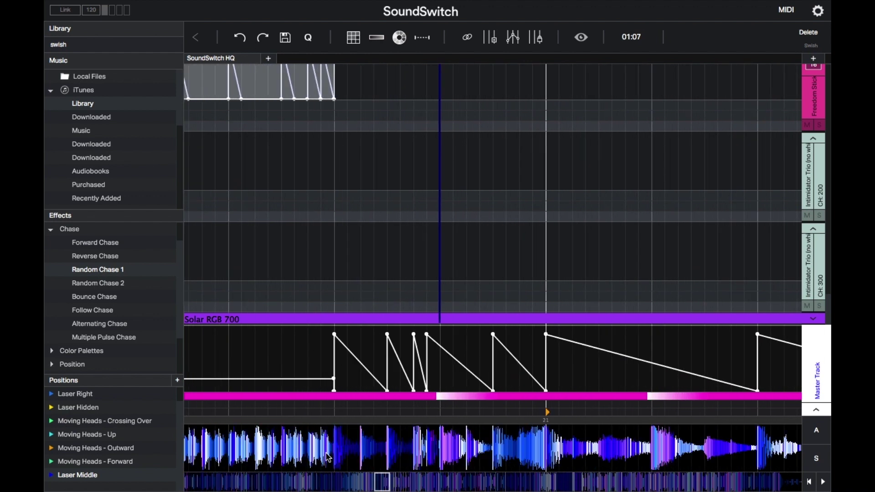
{"action": "key", "text": "space"}
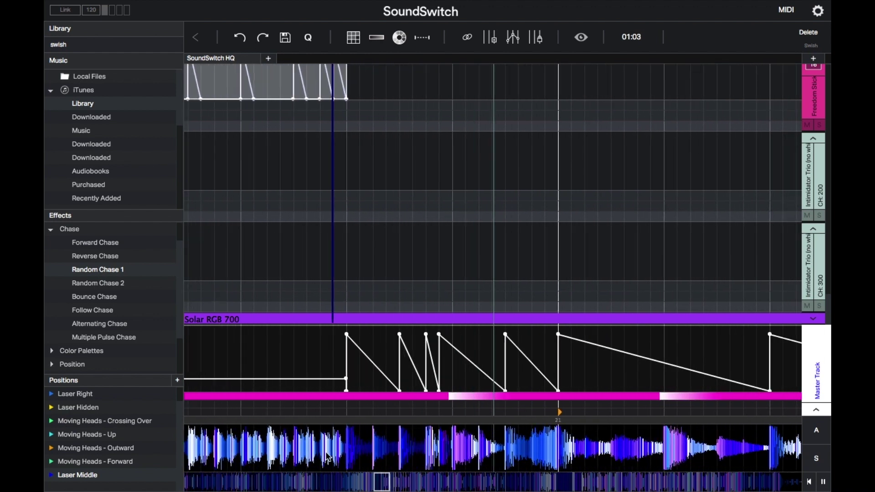
{"action": "scroll", "coordinate": [387, 455], "scroll_direction": "down", "scroll_amount": 2}
{"action": "scroll", "coordinate": [442, 454], "scroll_direction": "down", "scroll_amount": 2}
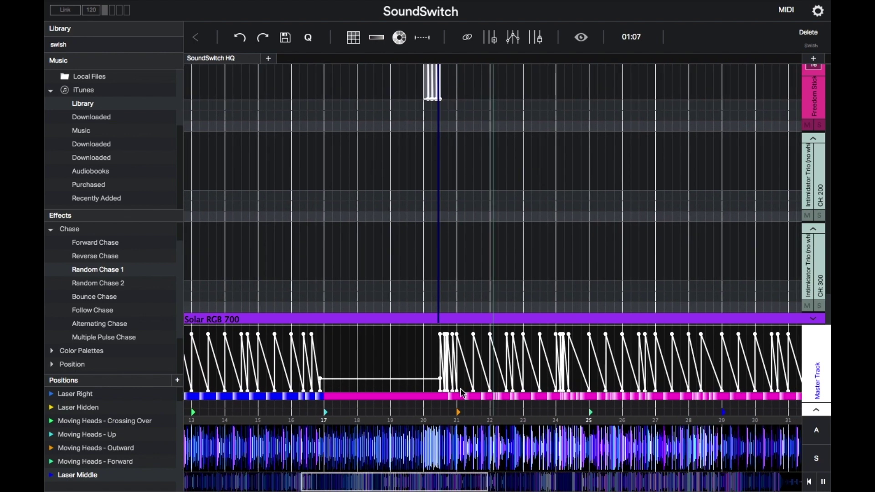
{"action": "key", "text": "space"}
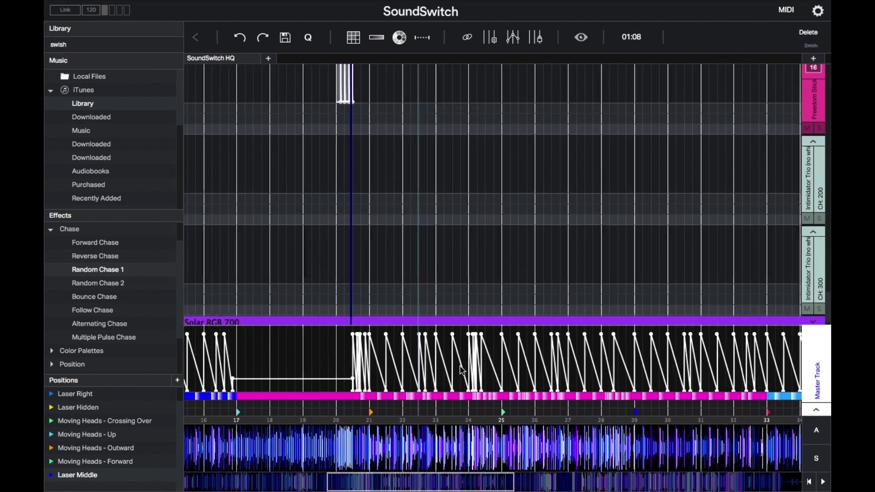
Select bars 21–29 of the master track and delete their chase effects.
{"action": "left_click_drag", "start_coordinate": [373, 379], "coordinate": [449, 409]}
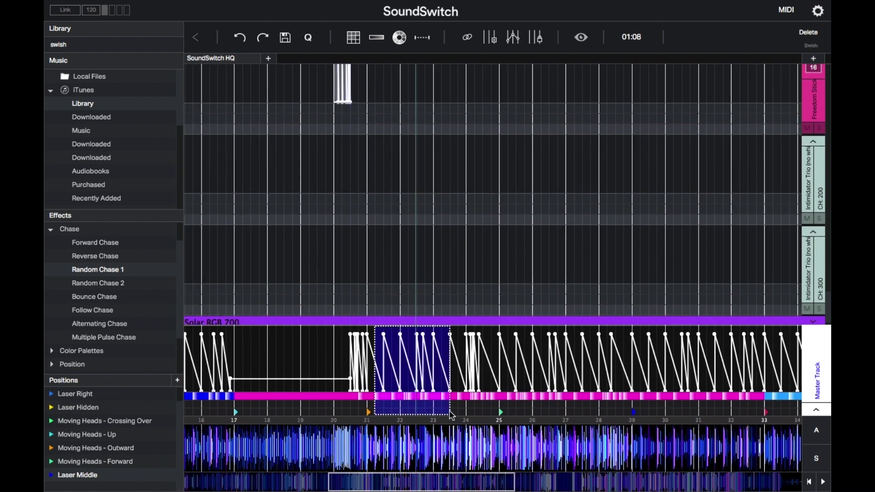
{"action": "scroll", "coordinate": [450, 409], "scroll_direction": "up", "scroll_amount": 2}
{"action": "left_click", "coordinate": [331, 335]}
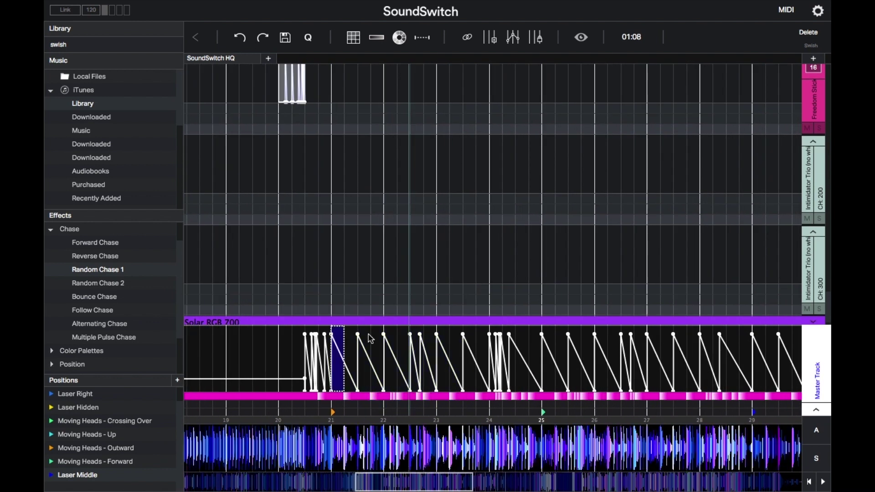
{"action": "left_click_drag", "start_coordinate": [370, 338], "coordinate": [549, 406]}
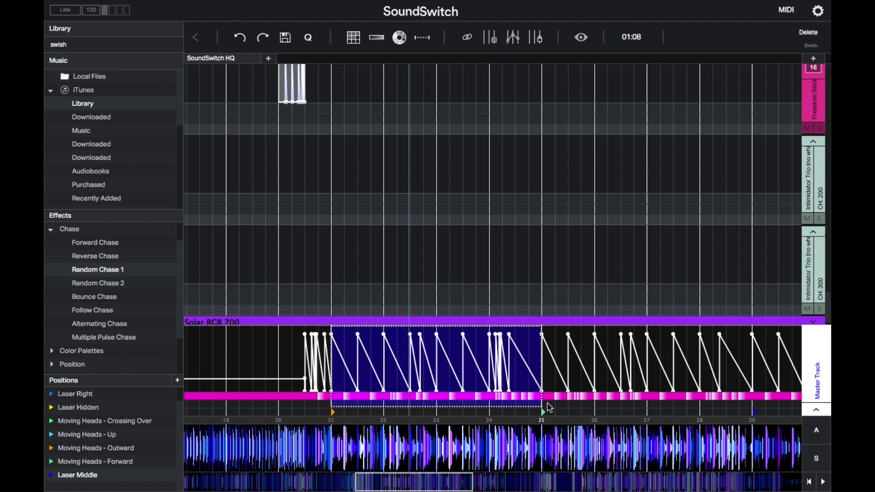
{"action": "left_click_drag", "start_coordinate": [550, 407], "coordinate": [752, 414]}
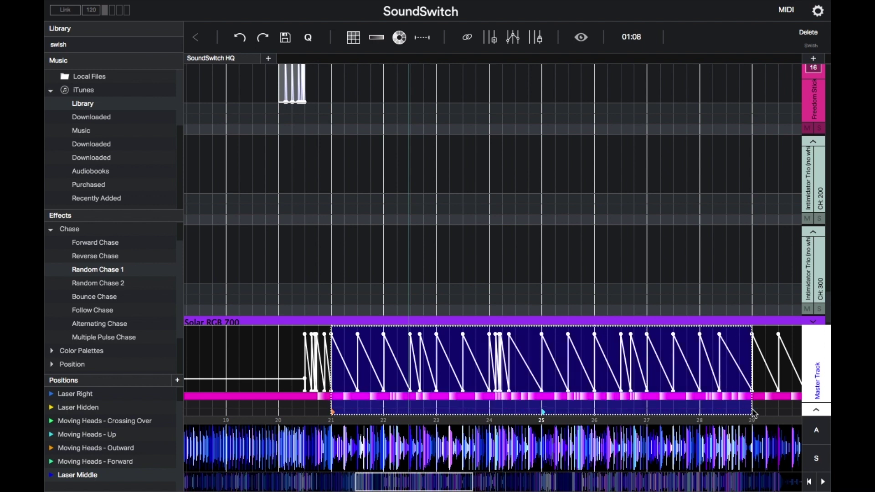
{"action": "key", "text": "Delete"}
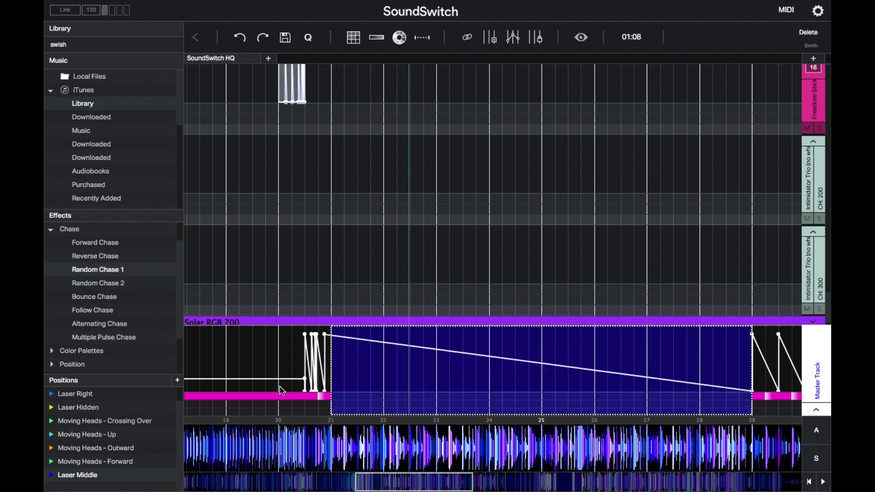
{"action": "left_click", "coordinate": [281, 391]}
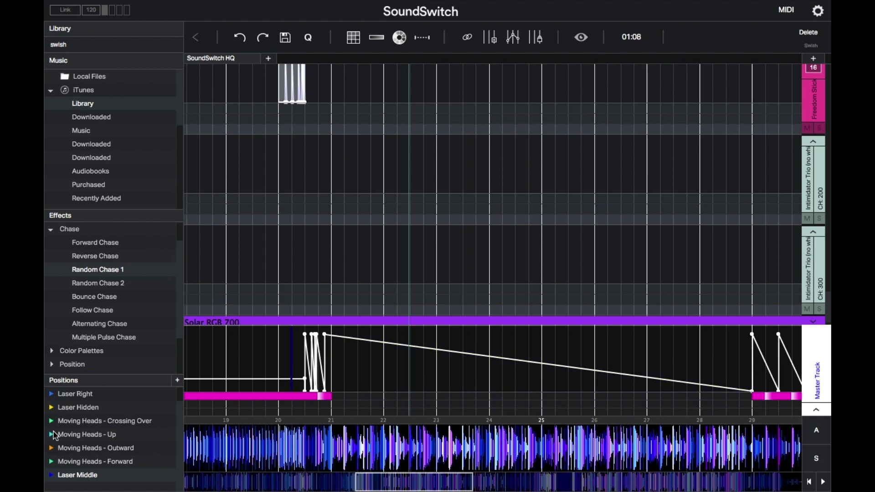
Drag the Moving Heads - Up position toward the lane and replay from bar 21.
{"action": "left_click_drag", "start_coordinate": [54, 436], "coordinate": [259, 400]}
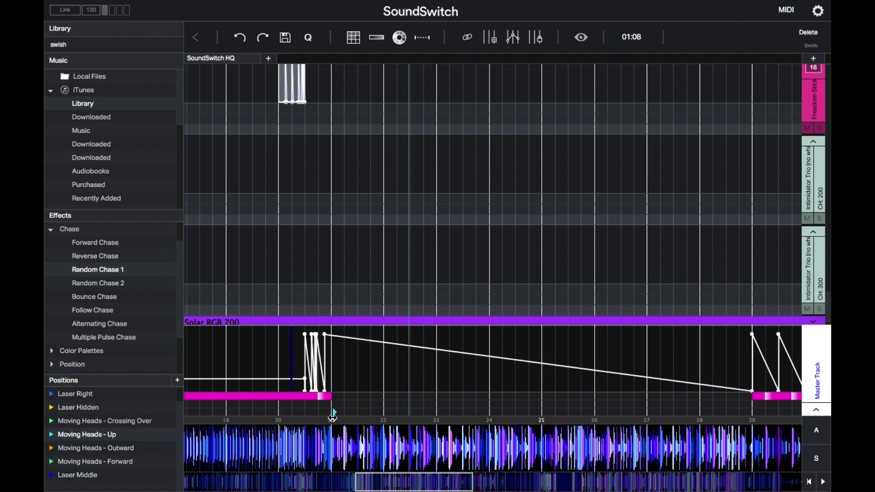
{"action": "mouse_move", "coordinate": [331, 418]}
{"action": "left_mouse_down"}
{"action": "mouse_move", "coordinate": [297, 349]}
{"action": "mouse_move", "coordinate": [282, 418]}
{"action": "left_mouse_up"}
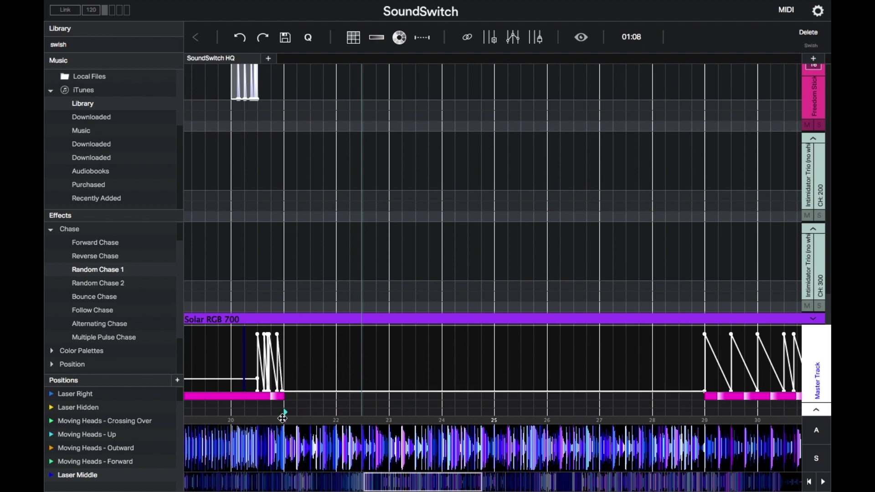
{"action": "left_click", "coordinate": [283, 417]}
Stop playback and mark bar 21's opening on both Intimidator Trio lanes for override.
{"action": "scroll", "coordinate": [281, 444], "scroll_direction": "up", "scroll_amount": 5}
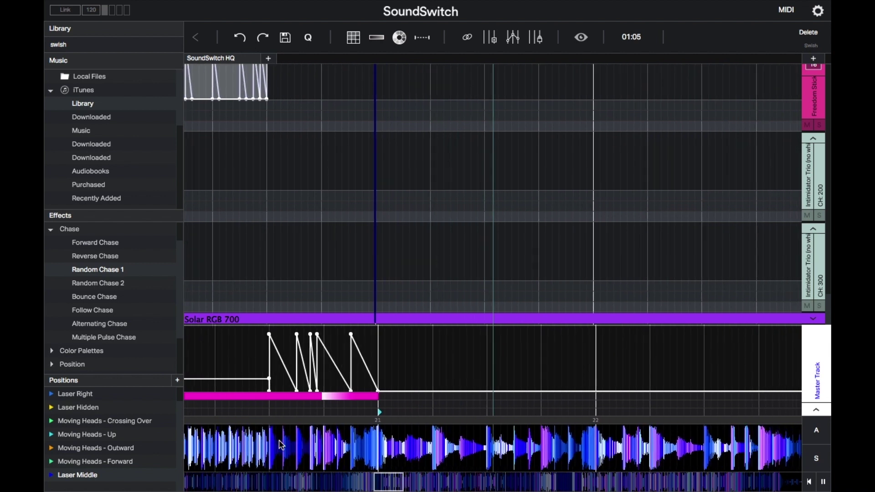
{"action": "key", "text": "space"}
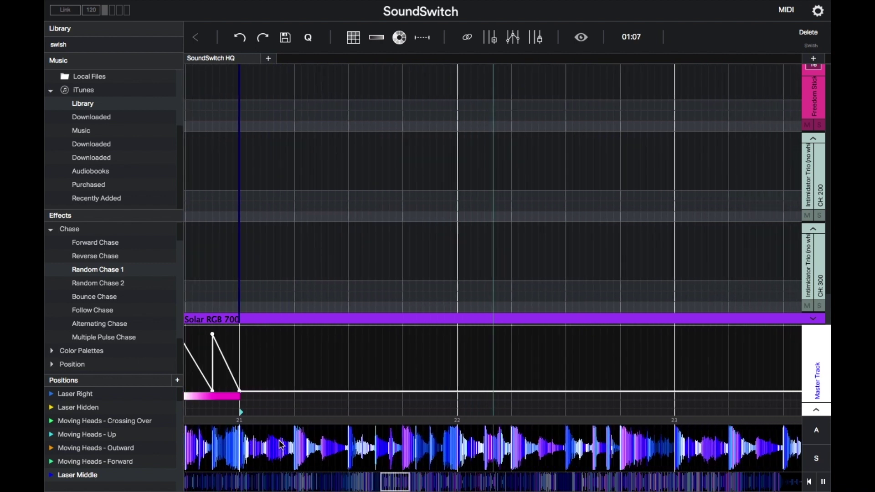
{"action": "left_click_drag", "start_coordinate": [218, 368], "coordinate": [272, 363]}
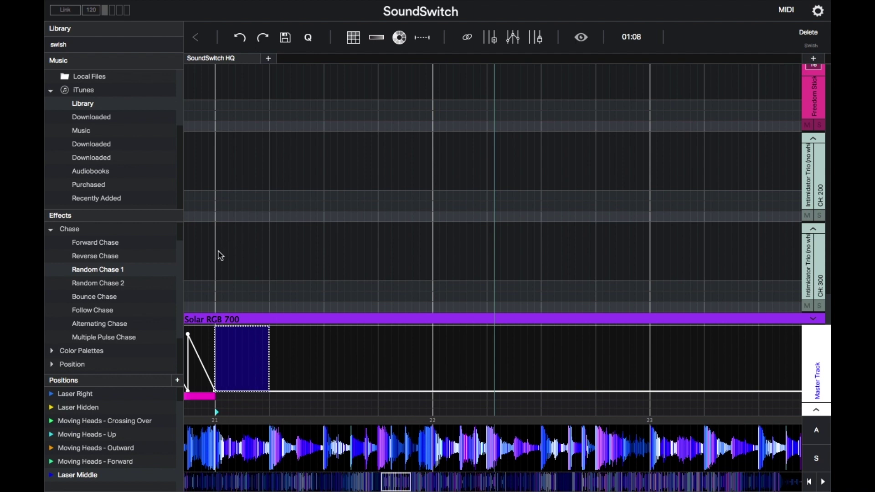
{"action": "left_click_drag", "start_coordinate": [217, 133], "coordinate": [269, 278]}
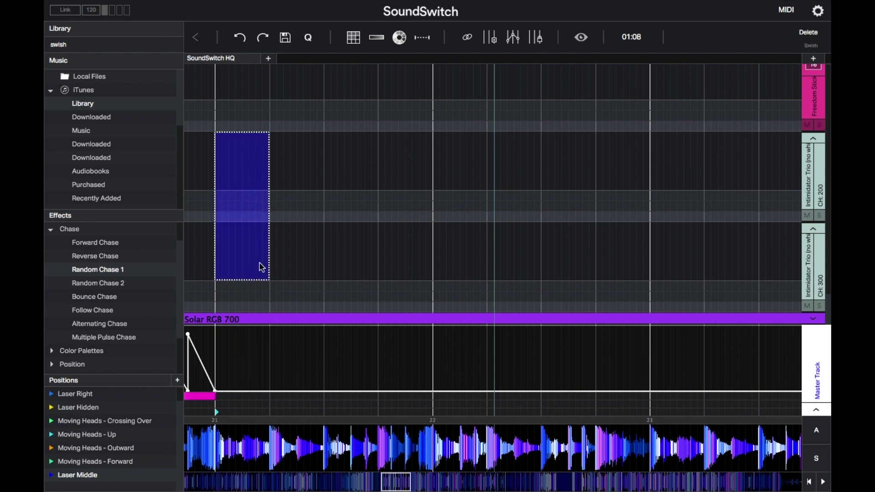
{"action": "scroll", "coordinate": [239, 177], "scroll_direction": "down", "scroll_amount": 3}
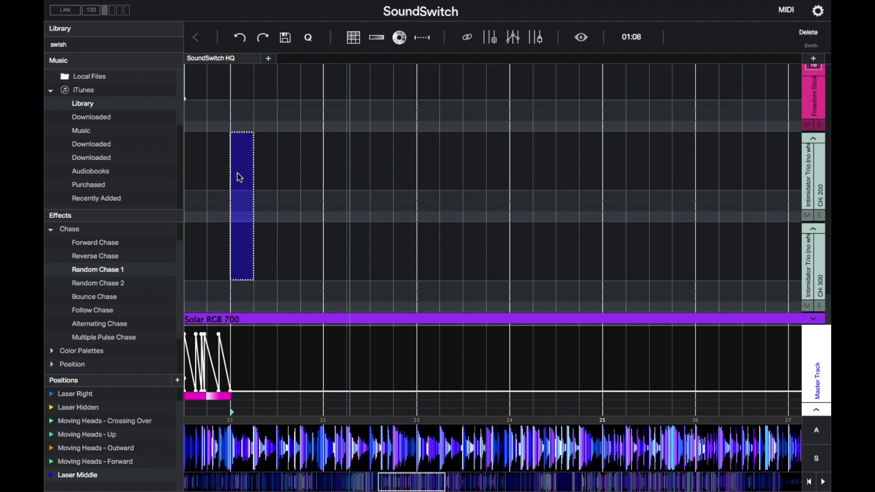
{"action": "right_click", "coordinate": [240, 177]}
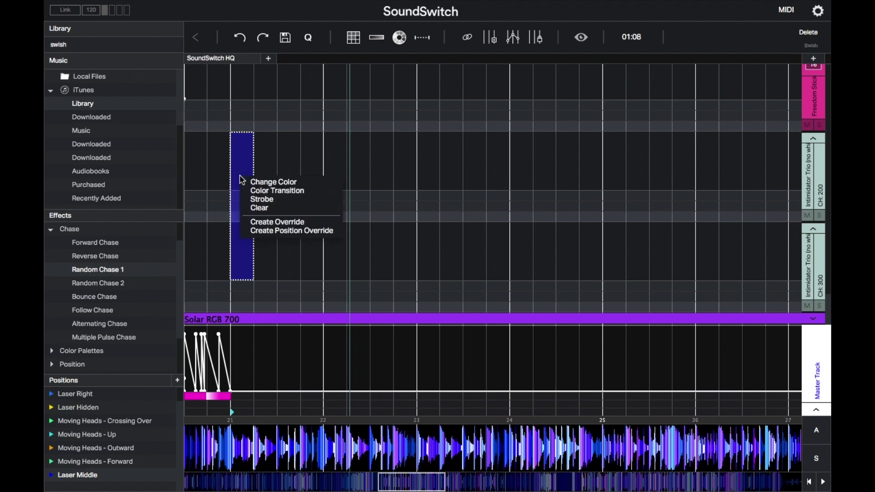
Create override blocks at bar 21 on both Intimidator lanes and select the upper one.
{"action": "left_click", "coordinate": [271, 230]}
{"action": "scroll", "coordinate": [228, 223], "scroll_direction": "up", "scroll_amount": 3}
{"action": "scroll", "coordinate": [229, 223], "scroll_direction": "up", "scroll_amount": 3}
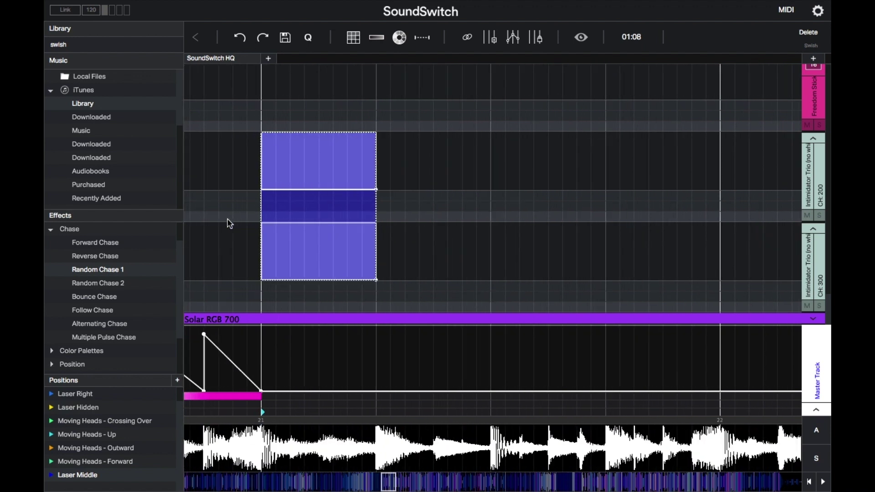
{"action": "left_click", "coordinate": [256, 431]}
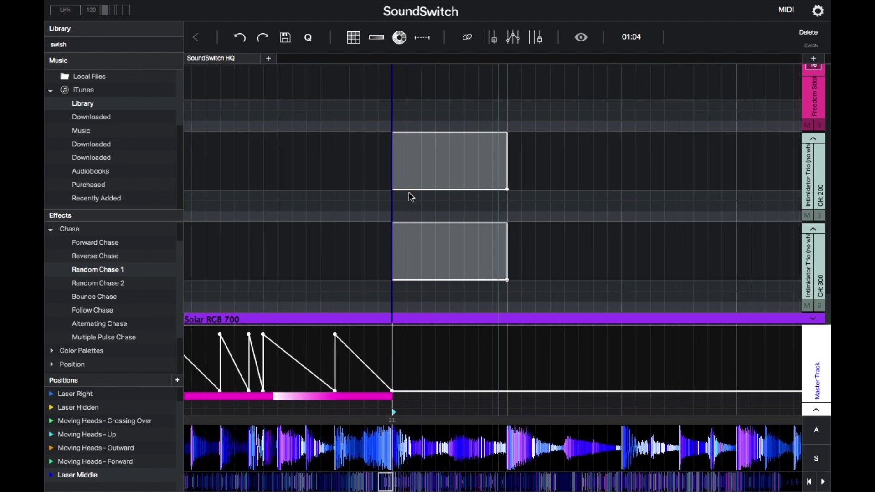
{"action": "left_click", "coordinate": [398, 171]}
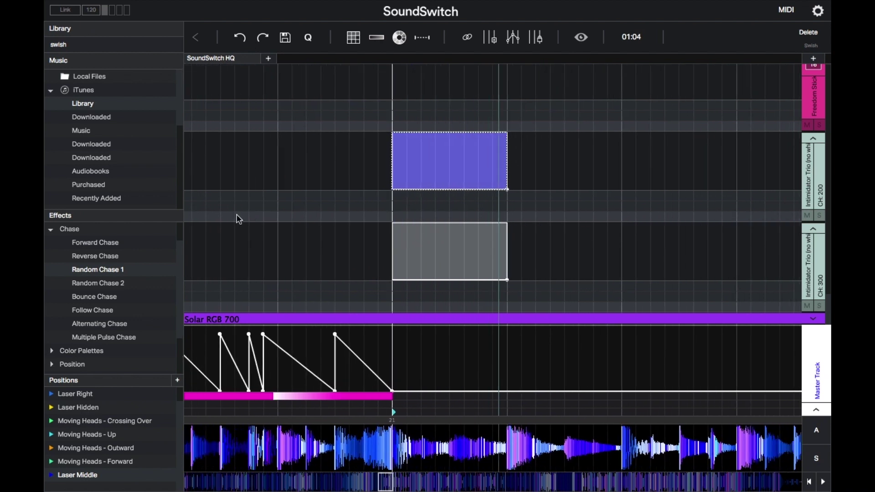
{"action": "left_click", "coordinate": [51, 230]}
Apply the Flash Pulse intensity effect to both Intimidator override blocks.
{"action": "left_click", "coordinate": [51, 230]}
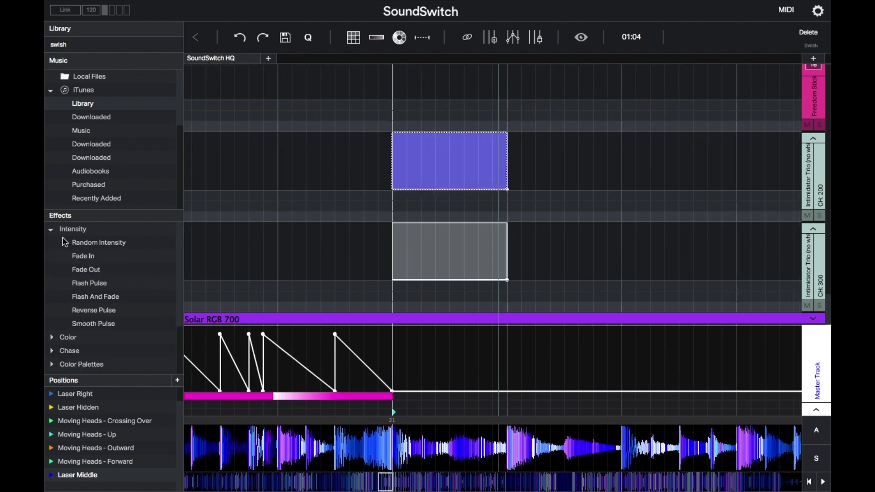
{"action": "left_click", "coordinate": [110, 283]}
{"action": "left_click", "coordinate": [421, 161]}
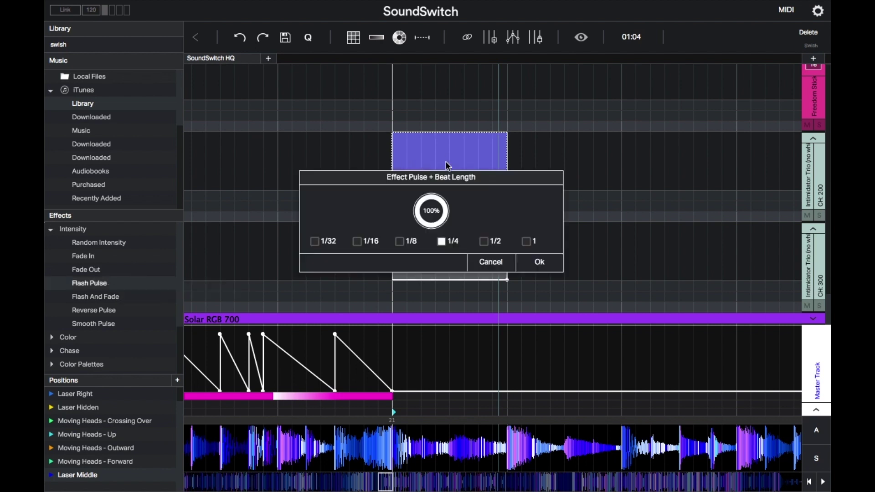
{"action": "left_click", "coordinate": [524, 263]}
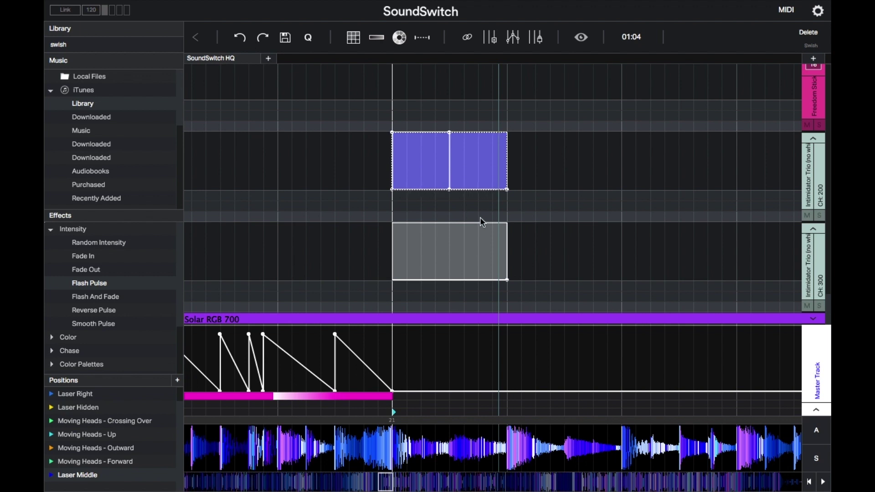
{"action": "left_click", "coordinate": [445, 166]}
{"action": "left_click", "coordinate": [402, 173]}
{"action": "left_click", "coordinate": [453, 266]}
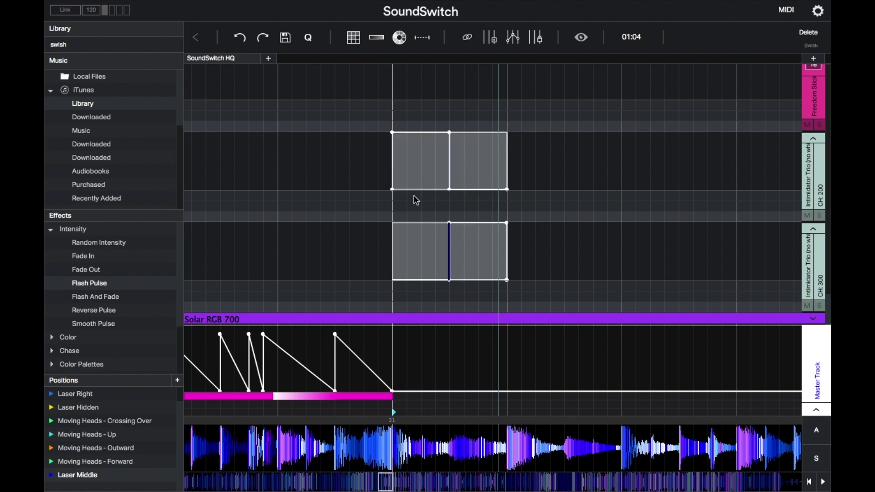
Change the colour strip under the upper Intimidator block to cyan.
{"action": "left_click_drag", "start_coordinate": [436, 201], "coordinate": [508, 198]}
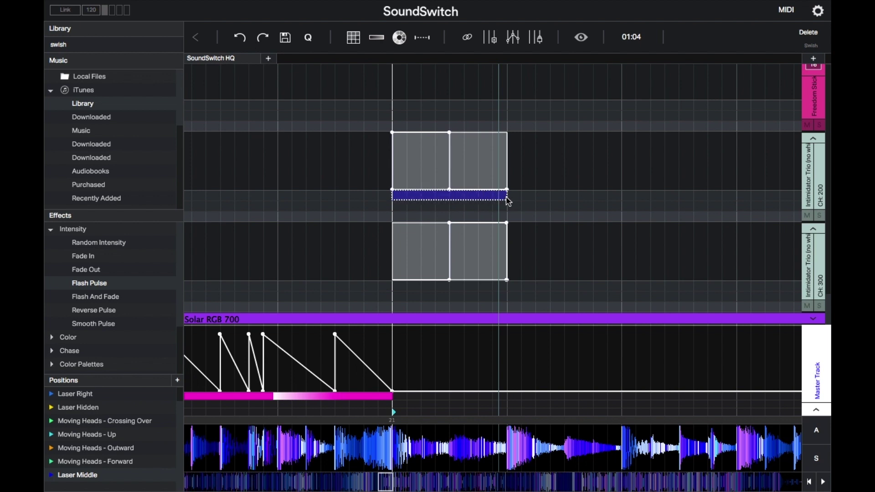
{"action": "right_click", "coordinate": [485, 198]}
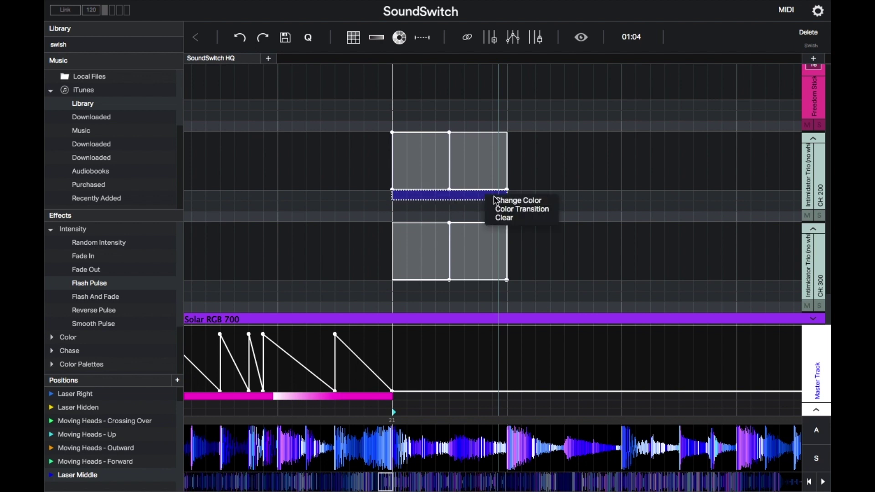
{"action": "left_click", "coordinate": [515, 200]}
{"action": "left_click", "coordinate": [543, 316]}
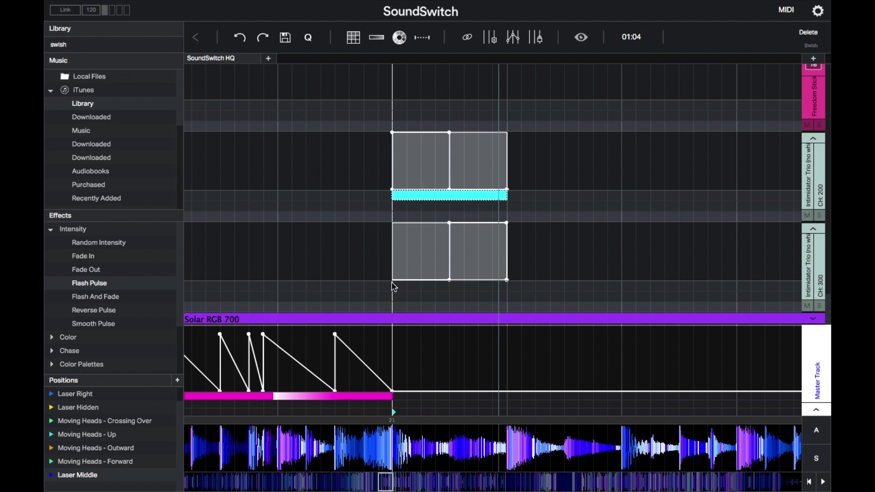
Paste cyan onto the lower Intimidator block and preview the section with playback.
{"action": "key", "text": "ctrl+v"}
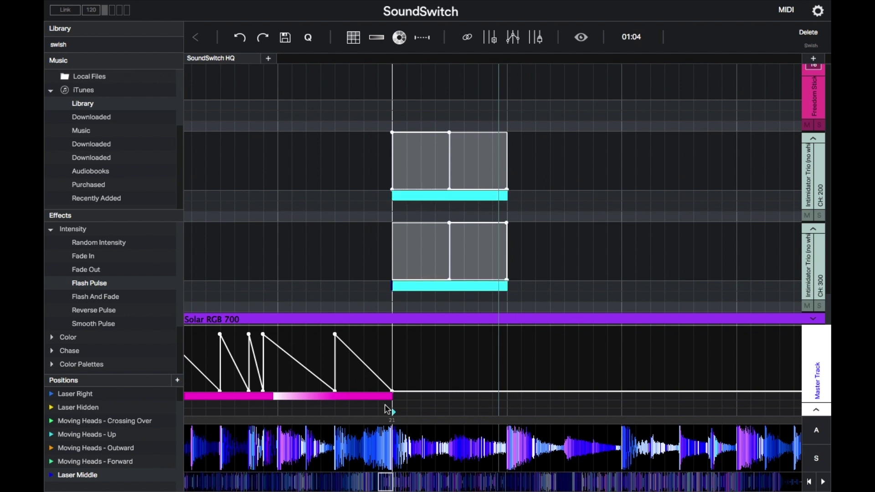
{"action": "scroll", "coordinate": [513, 201], "scroll_direction": "down", "scroll_amount": 2}
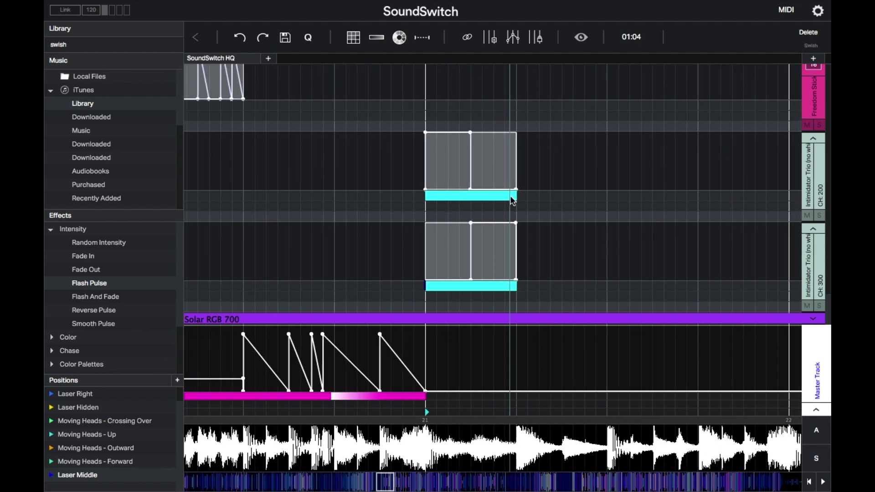
{"action": "scroll", "coordinate": [512, 201], "scroll_direction": "up", "scroll_amount": 3}
{"action": "scroll", "coordinate": [511, 198], "scroll_direction": "right", "scroll_amount": 3}
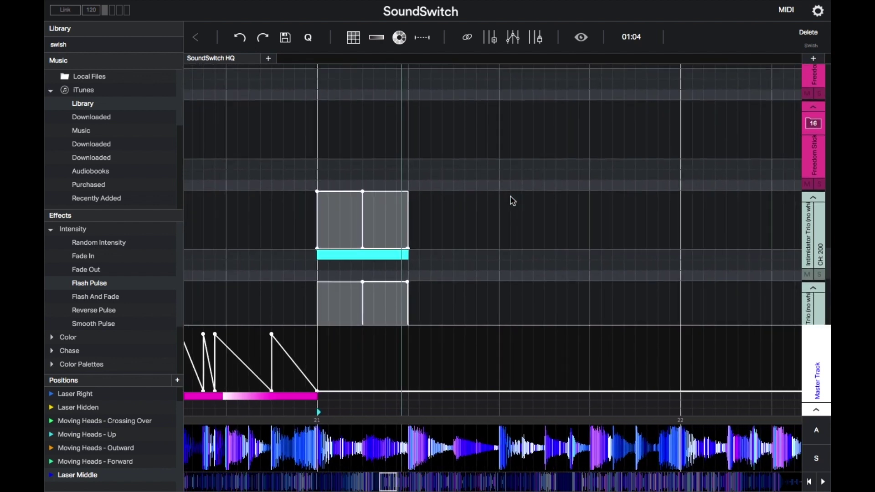
{"action": "scroll", "coordinate": [511, 198], "scroll_direction": "down", "scroll_amount": 2}
{"action": "scroll", "coordinate": [506, 205], "scroll_direction": "down", "scroll_amount": 1}
{"action": "key", "text": "space"}
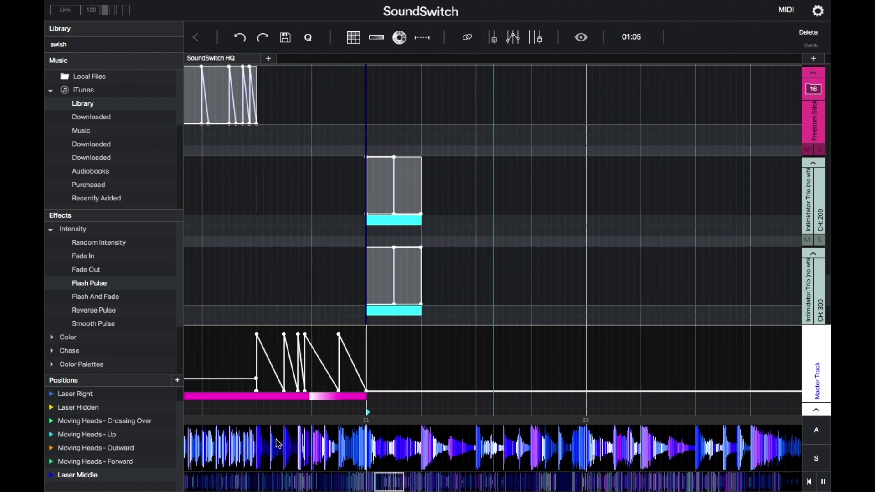
{"action": "key", "text": "space"}
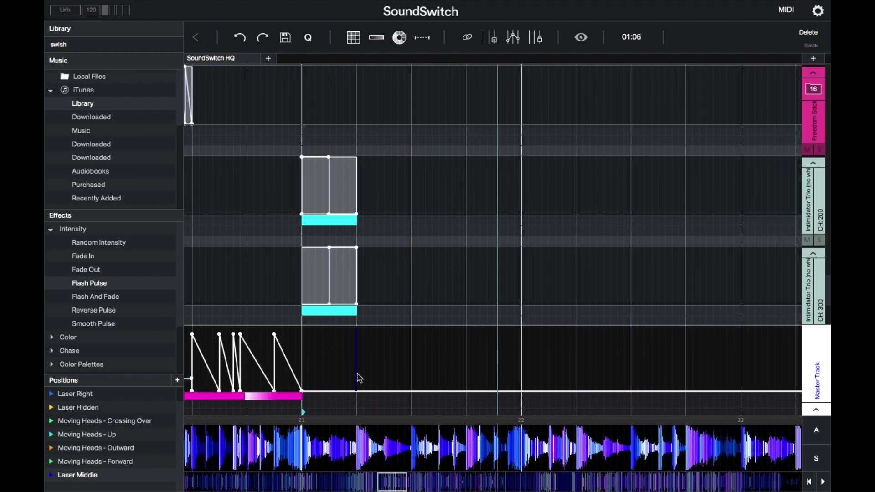
Add flash pulses on the master track from bar 21 up to bar 22.
{"action": "left_click", "coordinate": [387, 355]}
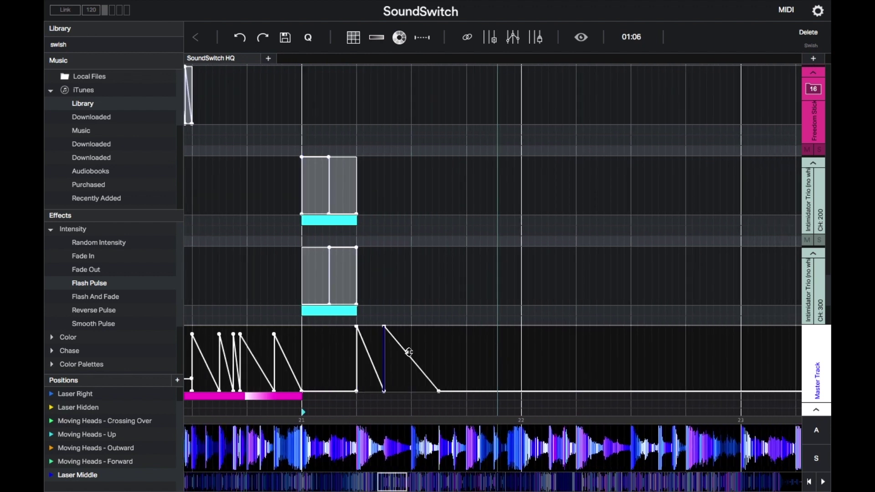
{"action": "left_click", "coordinate": [415, 350]}
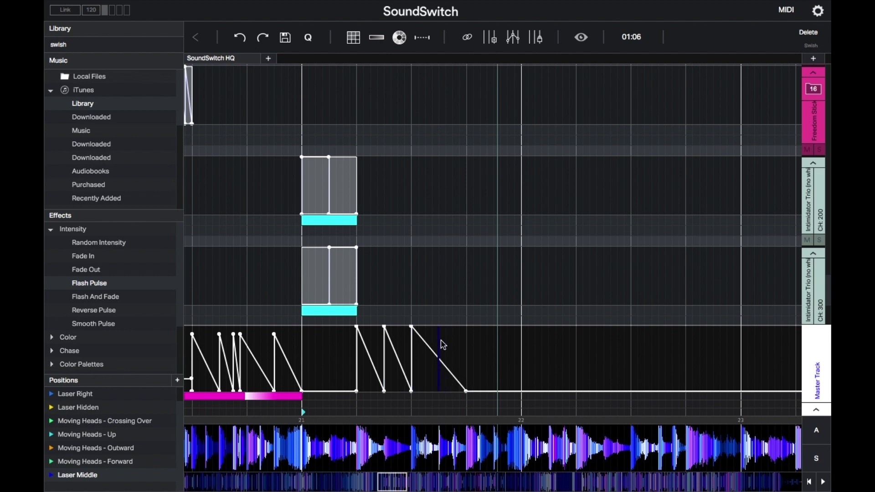
{"action": "left_click", "coordinate": [443, 345]}
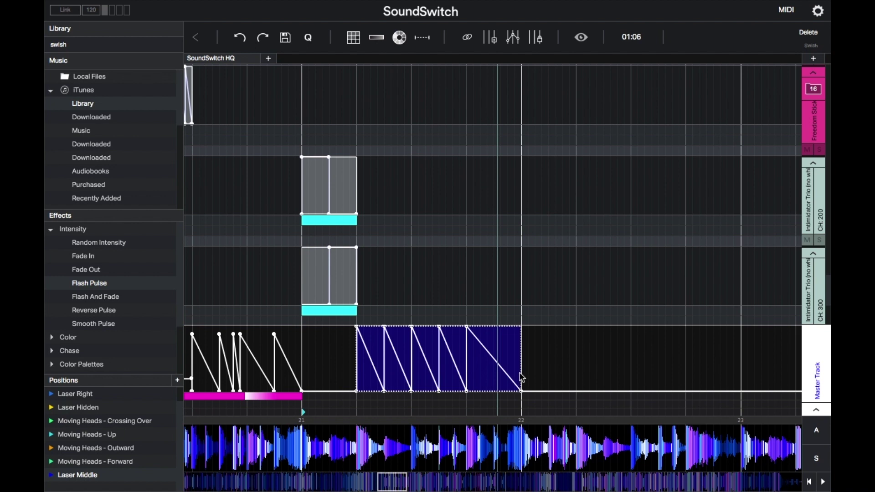
Colour the master pulse block pink and stretch the lower Intimidator block to bar 22.
{"action": "right_click", "coordinate": [472, 382]}
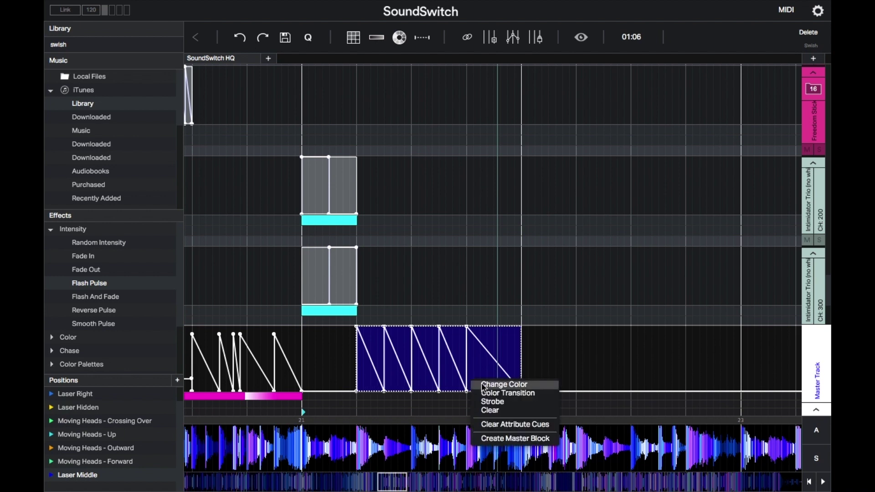
{"action": "left_click", "coordinate": [484, 386]}
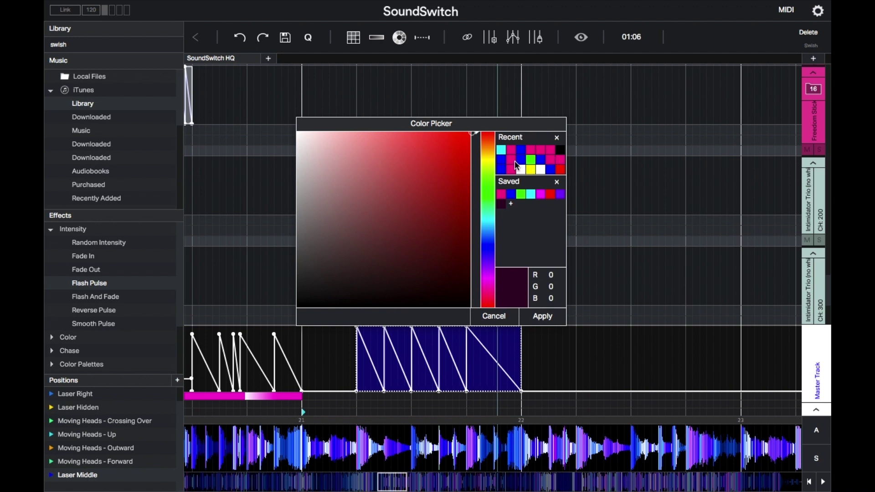
{"action": "left_click", "coordinate": [514, 162]}
{"action": "left_click", "coordinate": [542, 317]}
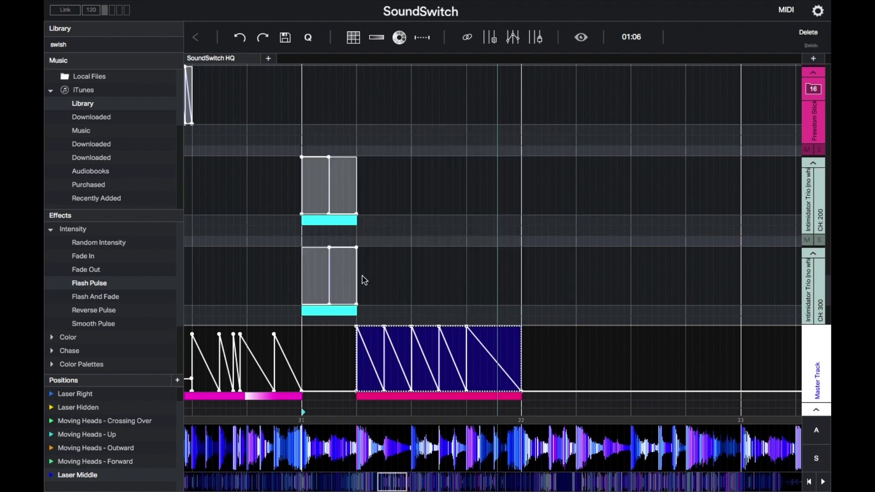
{"action": "left_click_drag", "start_coordinate": [357, 278], "coordinate": [522, 281]}
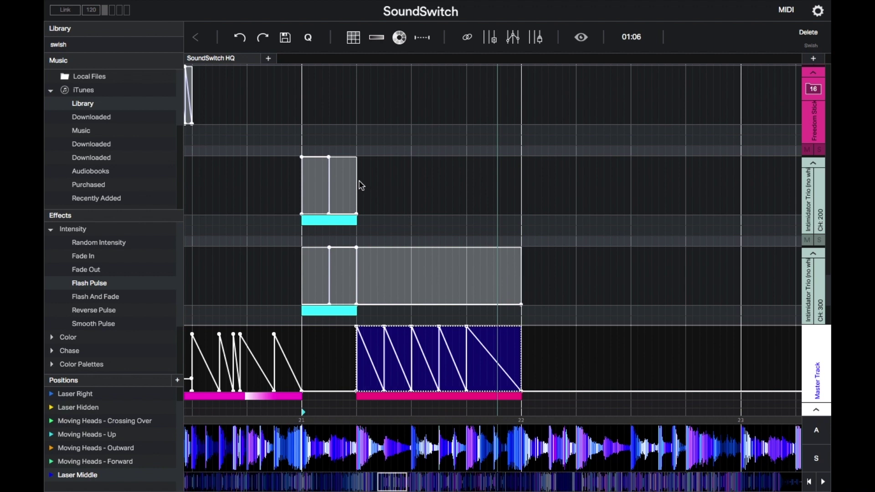
Stretch the upper Intimidator block to bar 22 and preview playback from bar 21.
{"action": "left_click_drag", "start_coordinate": [357, 182], "coordinate": [520, 187]}
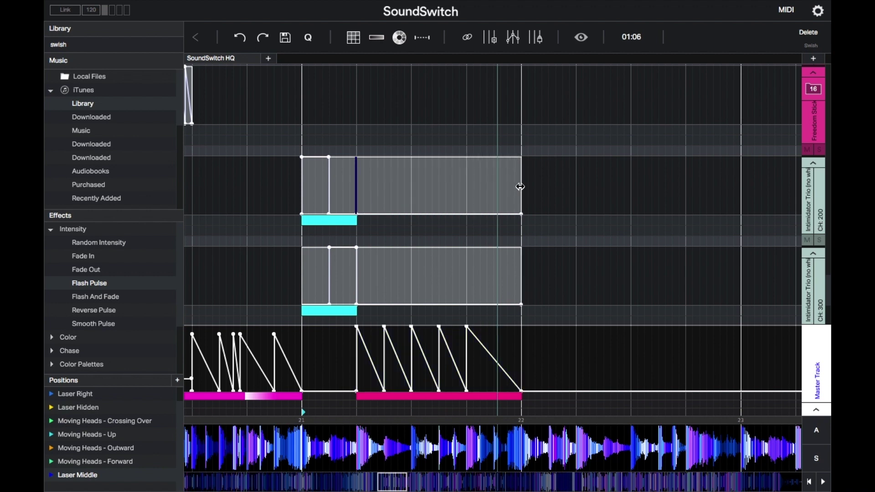
{"action": "left_click", "coordinate": [296, 444]}
{"action": "key", "text": "space"}
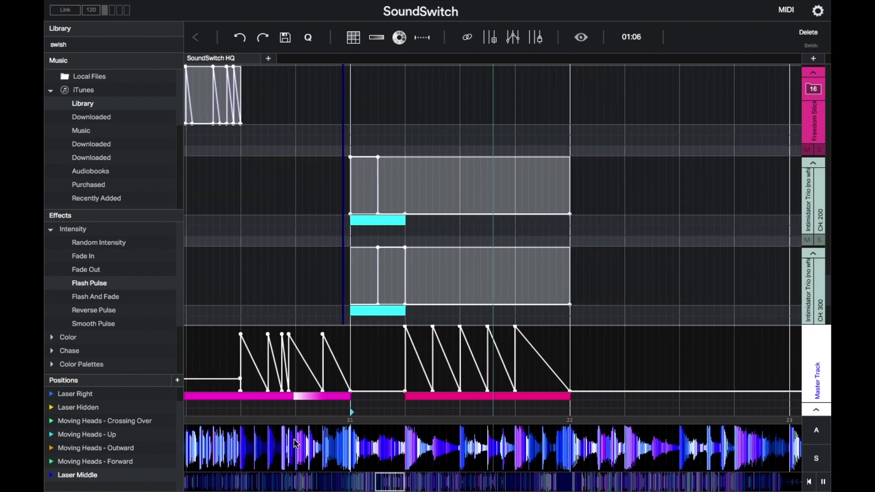
{"action": "key", "text": "space"}
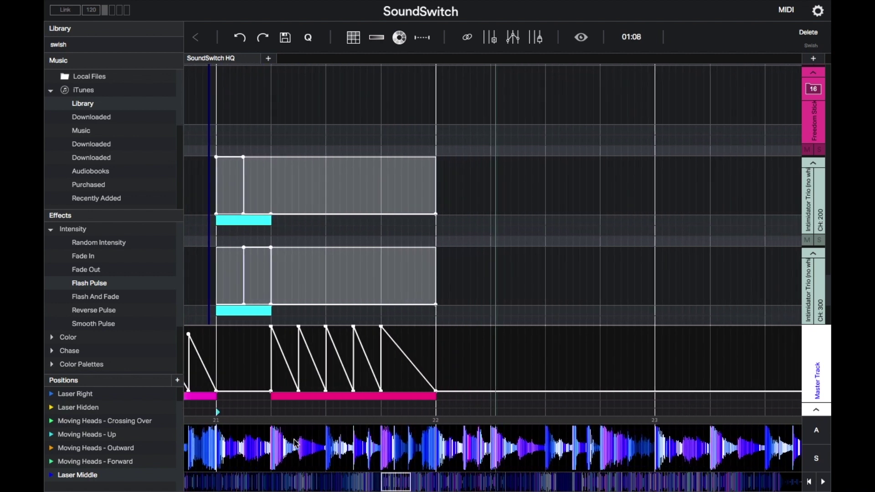
Select both Intimidator blocks and the master pulse block, and repeat them through bar 29.
{"action": "left_click_drag", "start_coordinate": [219, 192], "coordinate": [437, 321]}
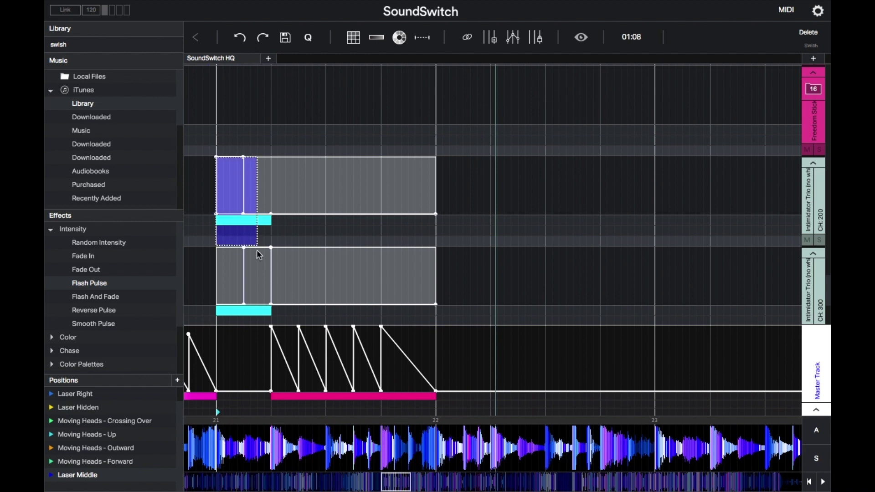
{"action": "left_click", "coordinate": [433, 362], "text": "shift"}
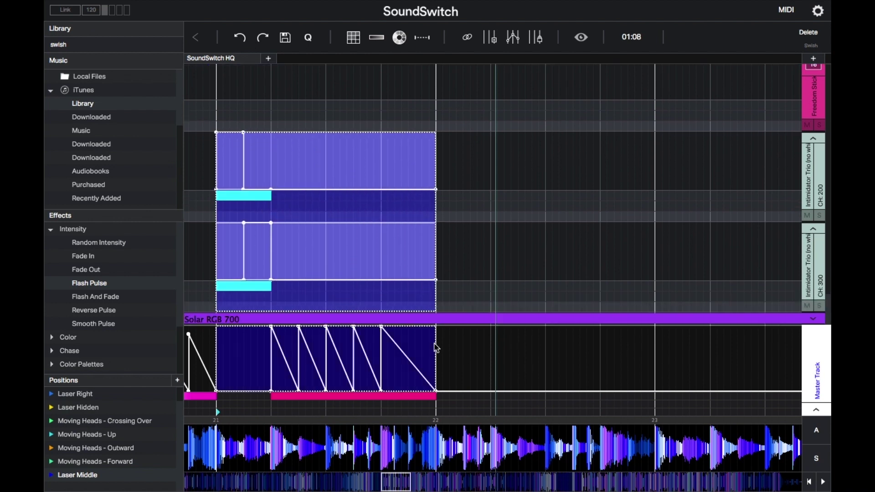
{"action": "left_click_drag", "start_coordinate": [437, 152], "coordinate": [657, 154]}
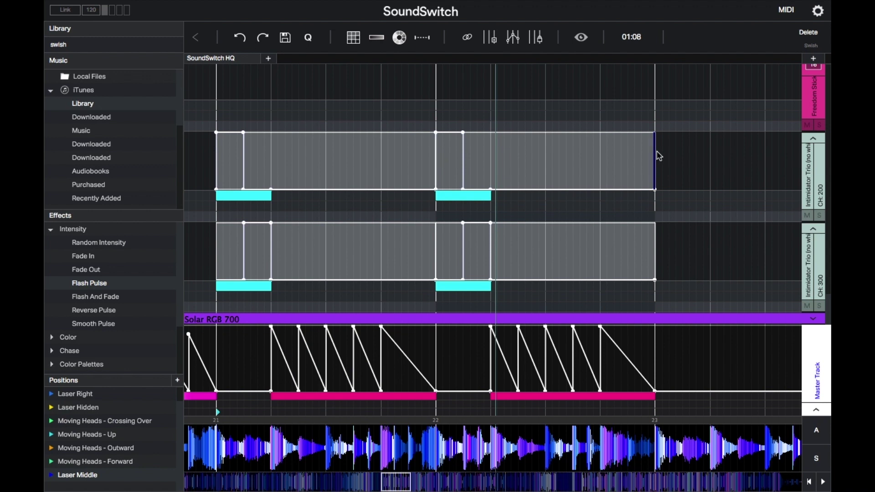
{"action": "scroll", "coordinate": [657, 155], "scroll_direction": "down", "scroll_amount": 2}
{"action": "scroll", "coordinate": [657, 155], "scroll_direction": "down", "scroll_amount": 2}
{"action": "scroll", "coordinate": [657, 155], "scroll_direction": "down", "scroll_amount": 1}
{"action": "scroll", "coordinate": [658, 155], "scroll_direction": "down", "scroll_amount": 1}
{"action": "left_click_drag", "start_coordinate": [568, 158], "coordinate": [678, 166]}
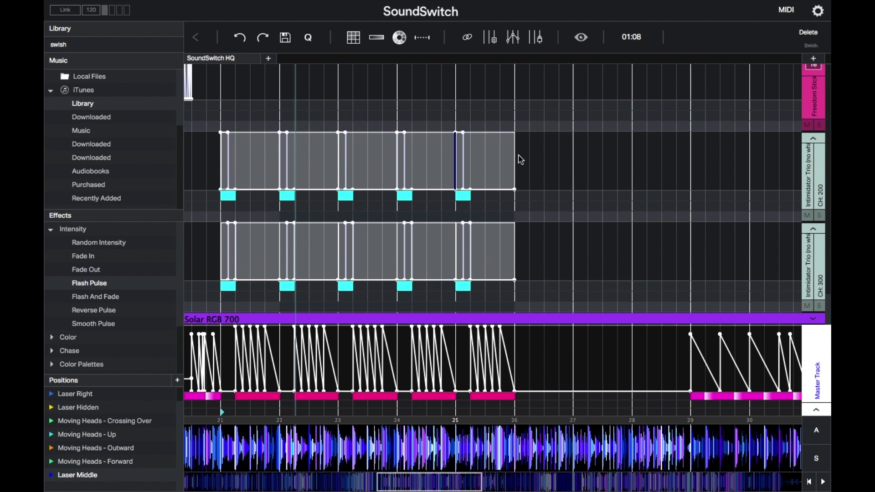
{"action": "left_click_drag", "start_coordinate": [520, 159], "coordinate": [649, 184]}
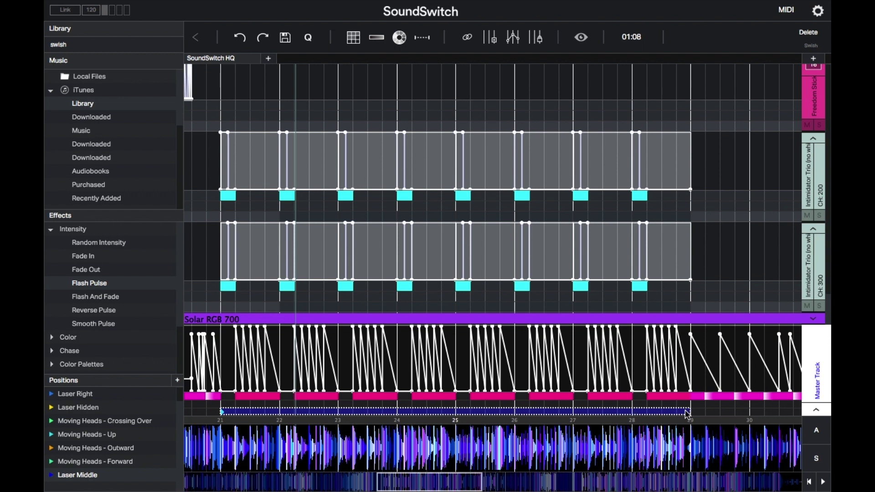
Place the Change and Hold position effect over bars 21–29 with 1-beat spacing.
{"action": "left_click", "coordinate": [52, 229]}
{"action": "left_click", "coordinate": [57, 282]}
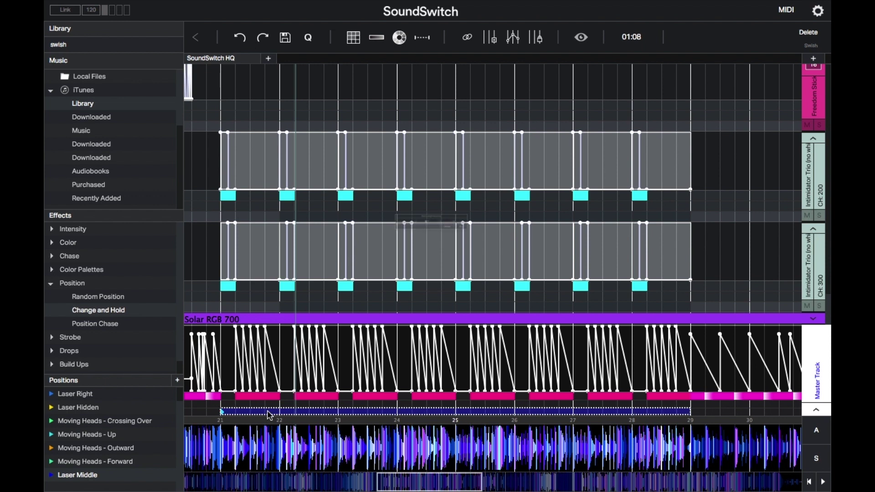
{"action": "left_click", "coordinate": [328, 220]}
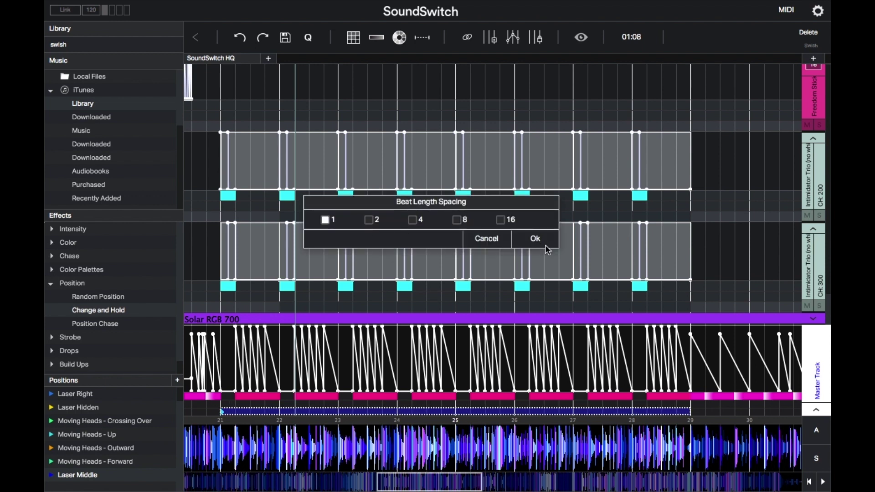
{"action": "left_click", "coordinate": [546, 246]}
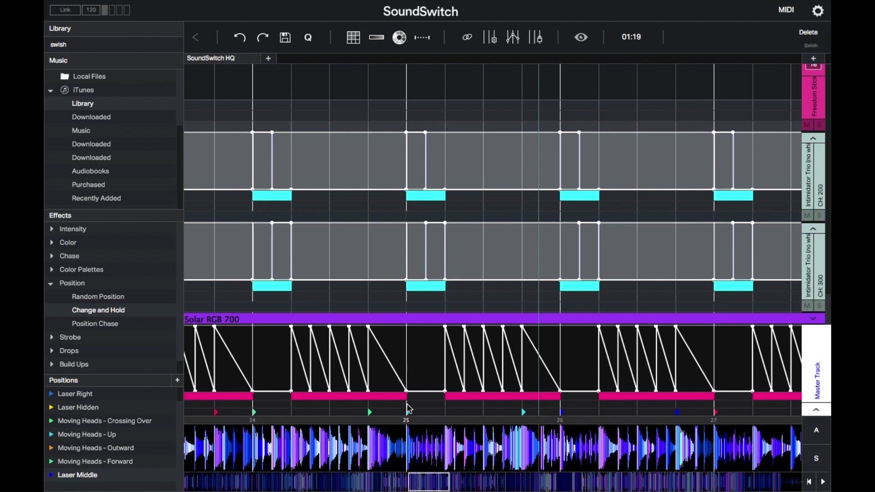
Flatten the strobe ramp after bar 25 to a constant 77% level and apply it.
{"action": "double_click", "coordinate": [442, 407]}
{"action": "mouse_move", "coordinate": [405, 227]}
{"action": "left_mouse_down"}
{"action": "mouse_move", "coordinate": [429, 145]}
{"action": "mouse_move", "coordinate": [428, 176]}
{"action": "left_mouse_up"}
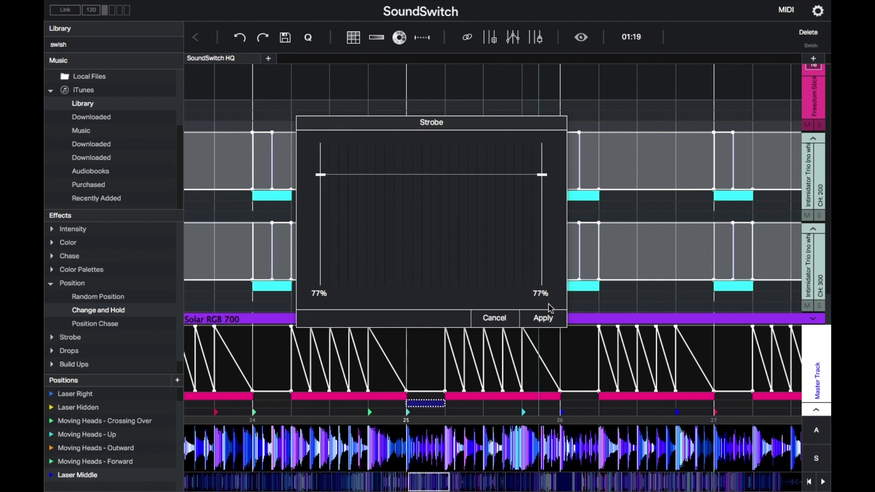
{"action": "left_click", "coordinate": [547, 317]}
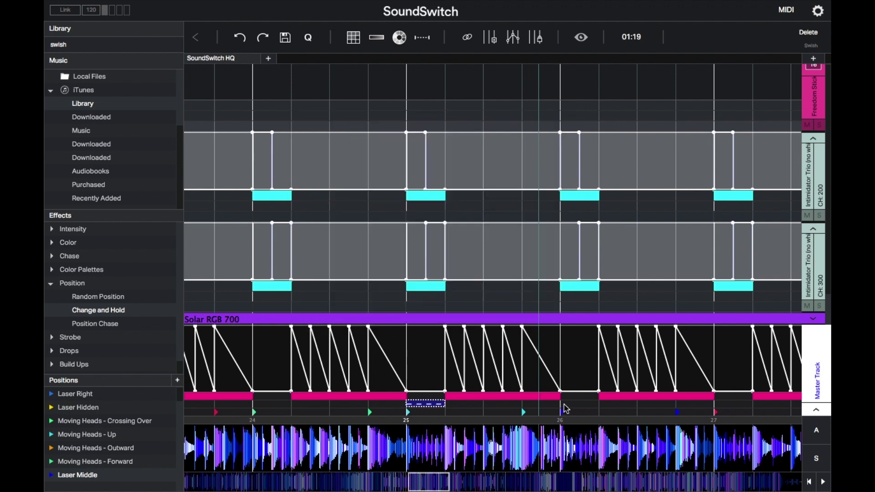
{"action": "scroll", "coordinate": [716, 407], "scroll_direction": "right", "scroll_amount": 5}
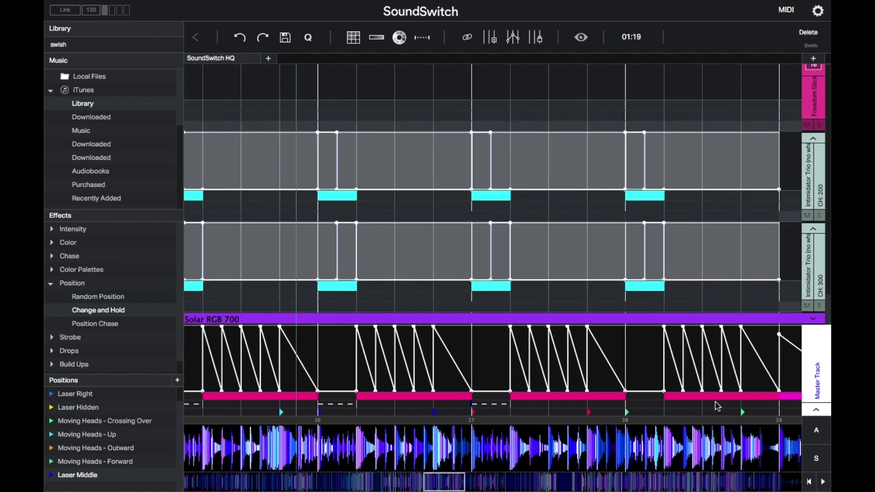
{"action": "scroll", "coordinate": [592, 406], "scroll_direction": "right", "scroll_amount": 5}
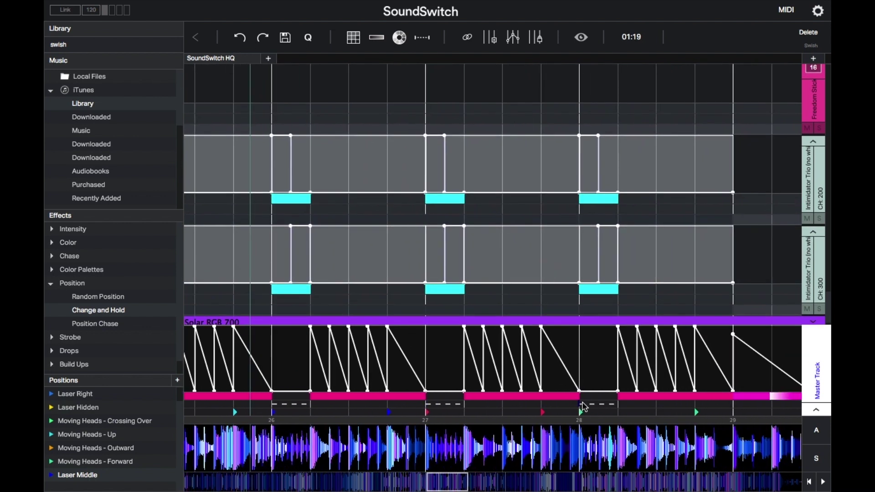